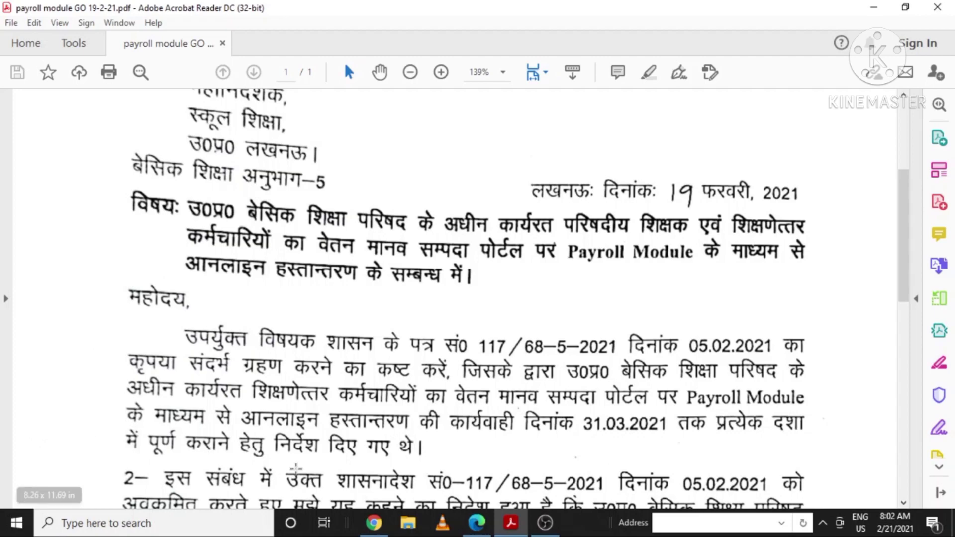
Step: Switch to Chrome and open the Basic Education payroll management page in Manav Sampada
left_click(378, 526)
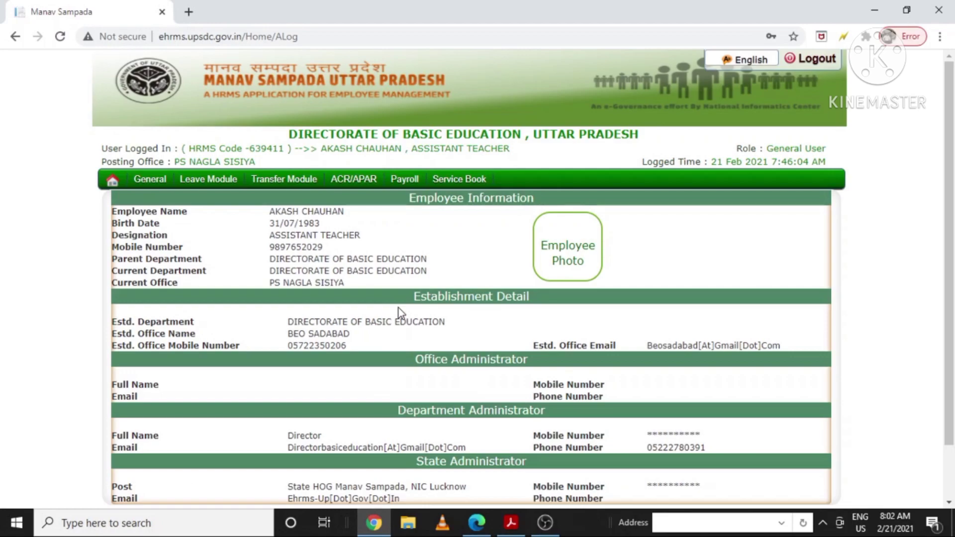
mouse_move(404, 182)
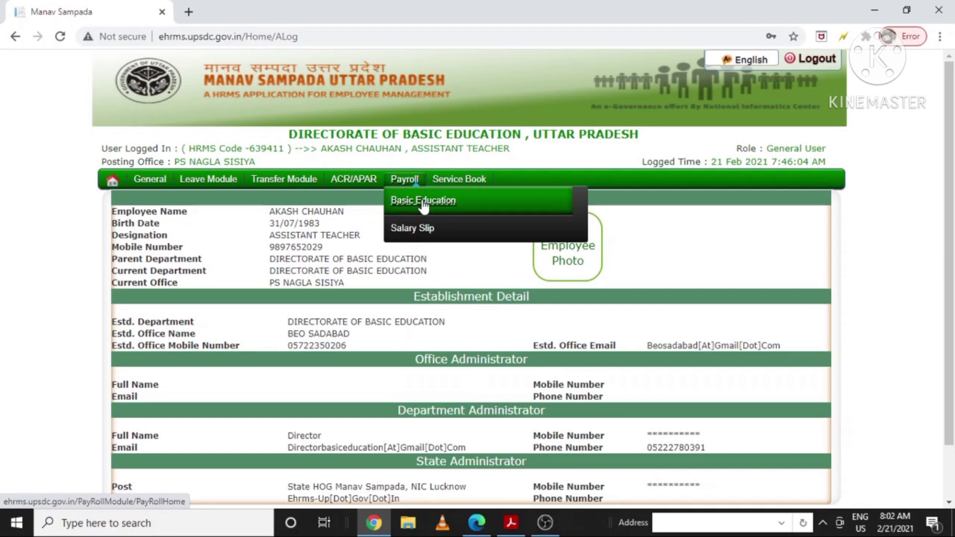
left_click(424, 202)
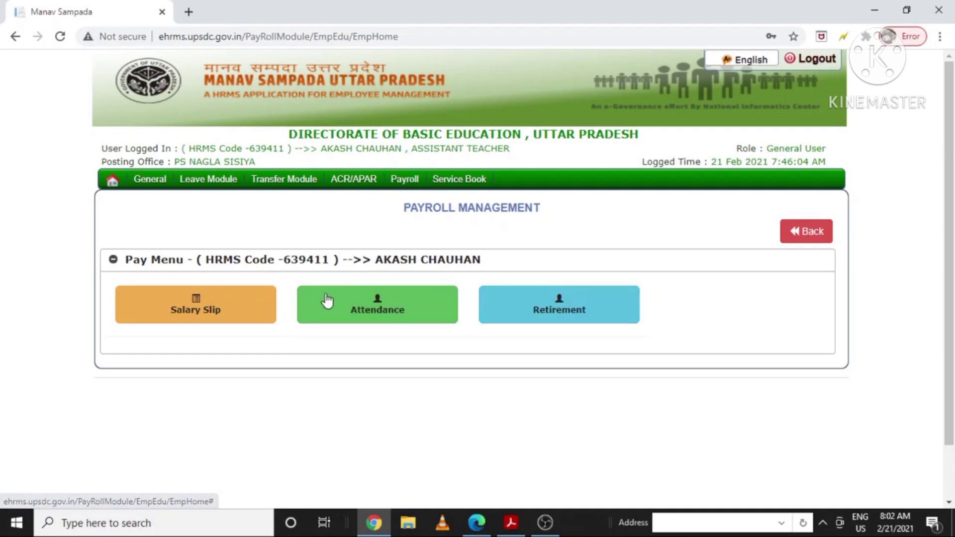
Step: Choose year 2021 and month January in the salary slip form, and return to the pay menu without submitting
left_click(194, 308)
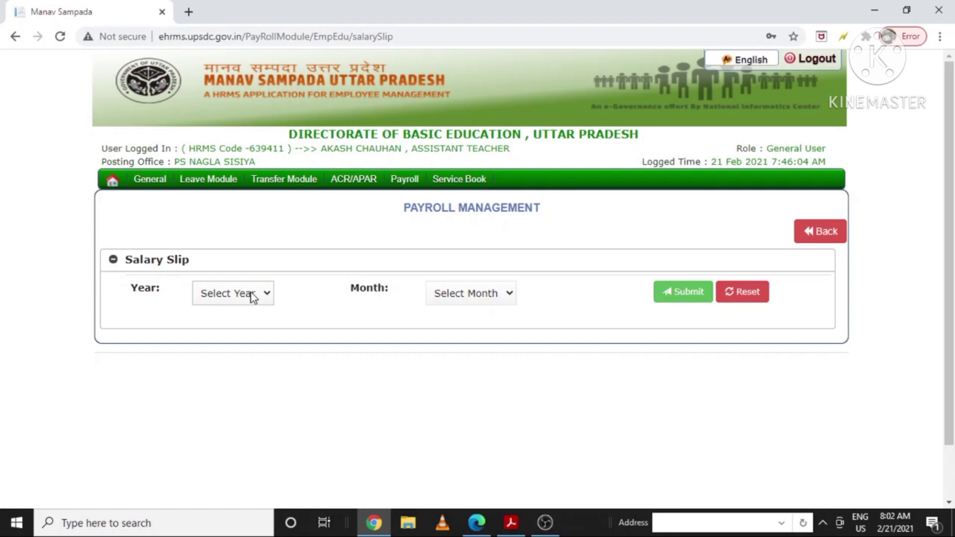
left_click(253, 297)
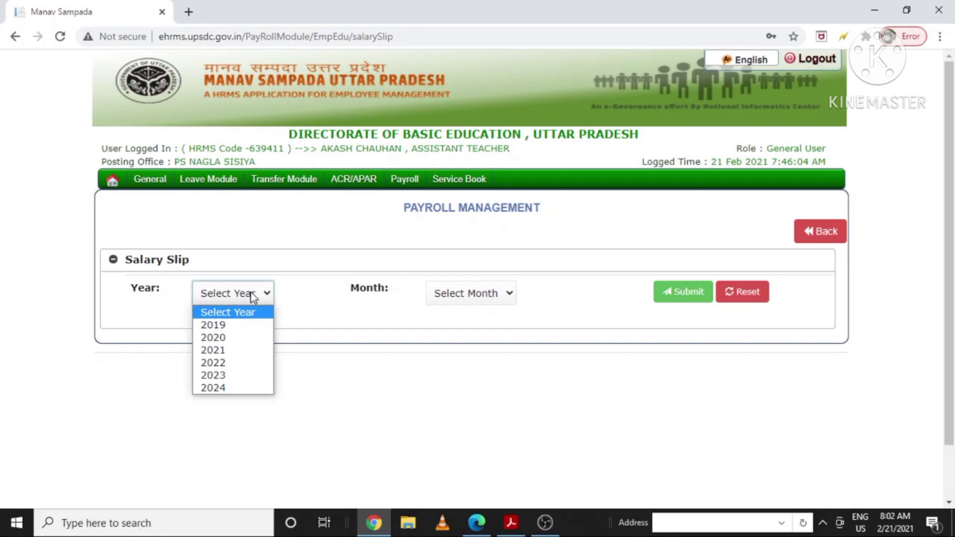
left_click(237, 350)
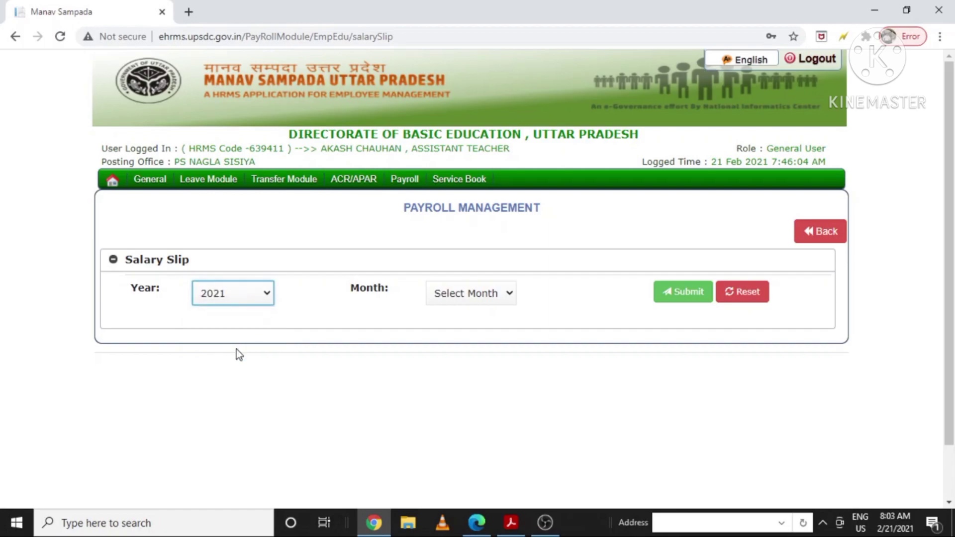
left_click(478, 293)
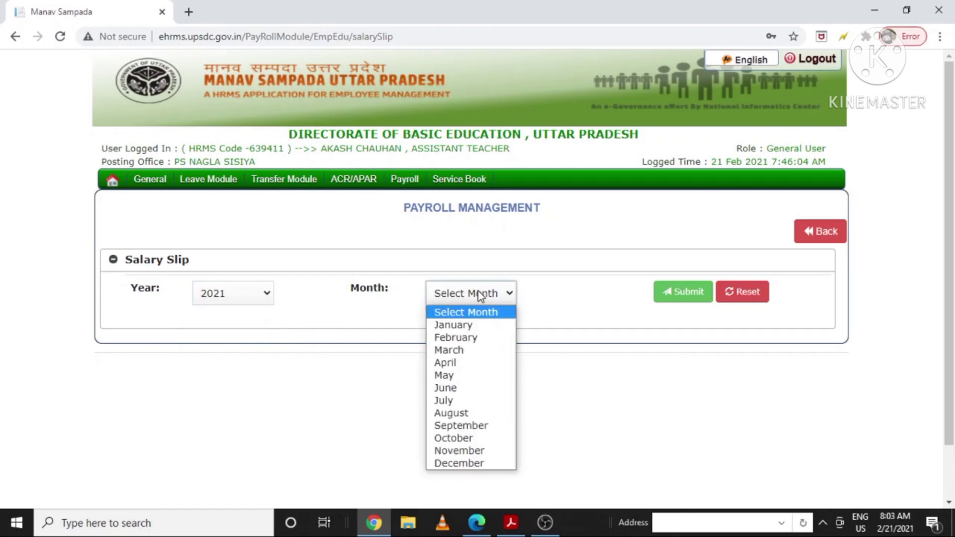
left_click(477, 326)
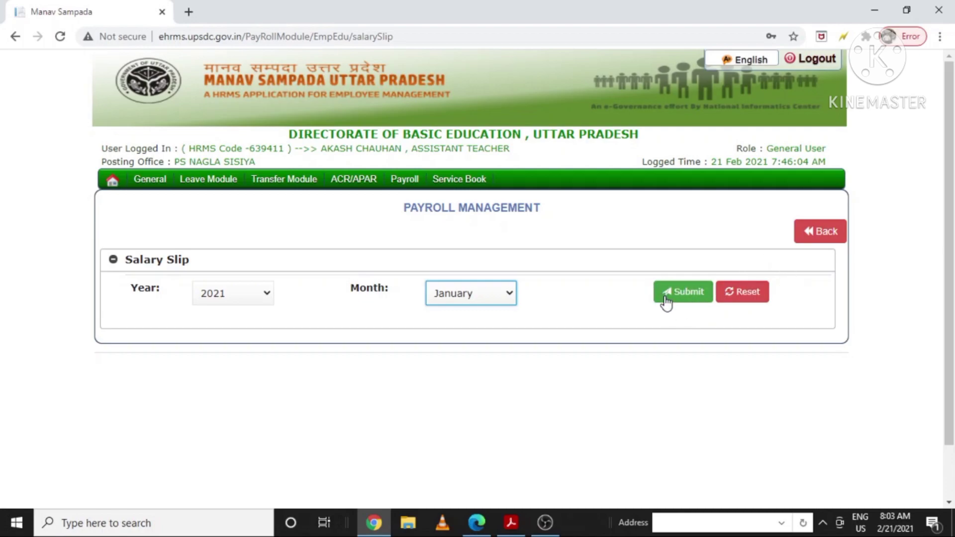
left_click(818, 238)
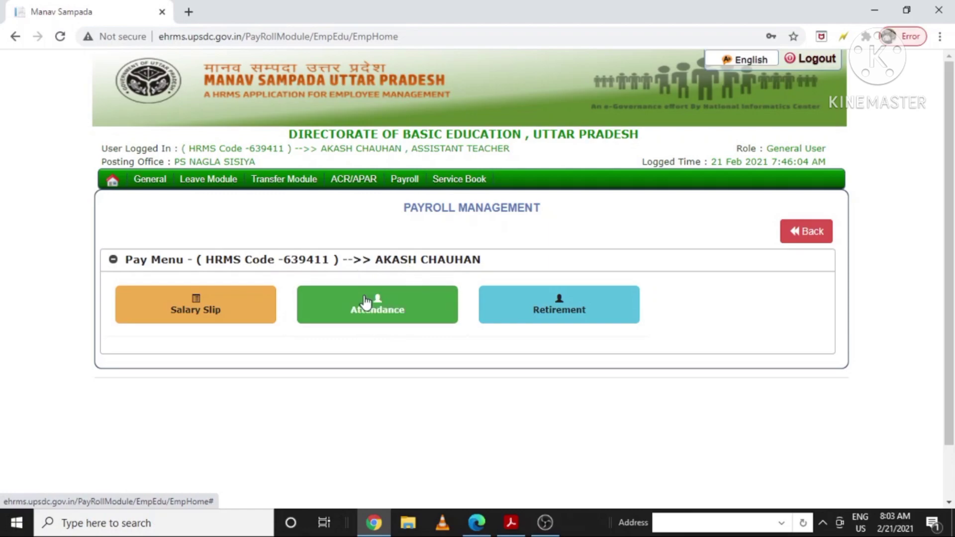
Step: Open the employee list for filling attendance
left_click(389, 314)
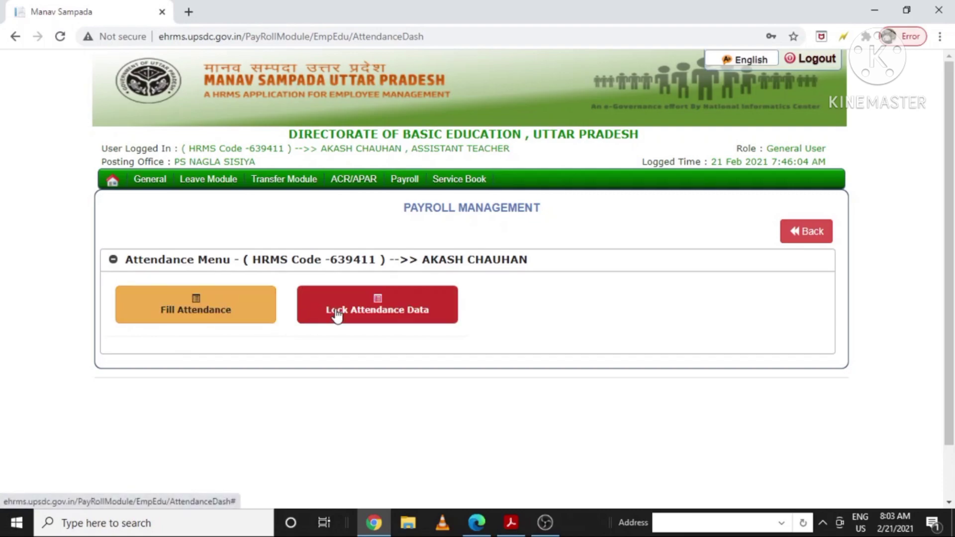
left_click(215, 313)
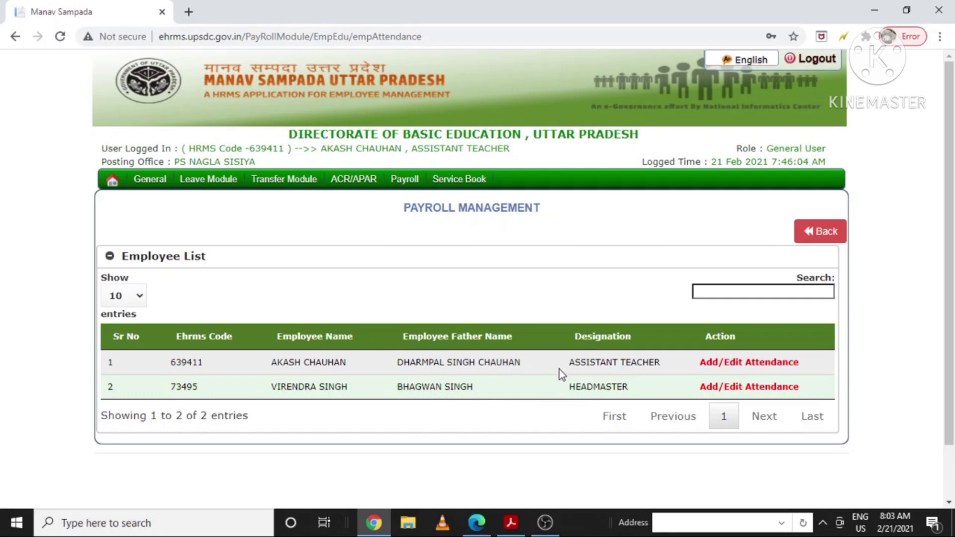
Step: Examine the fields of the assistant teacher's attendance form and return to the employee list
left_click(738, 368)
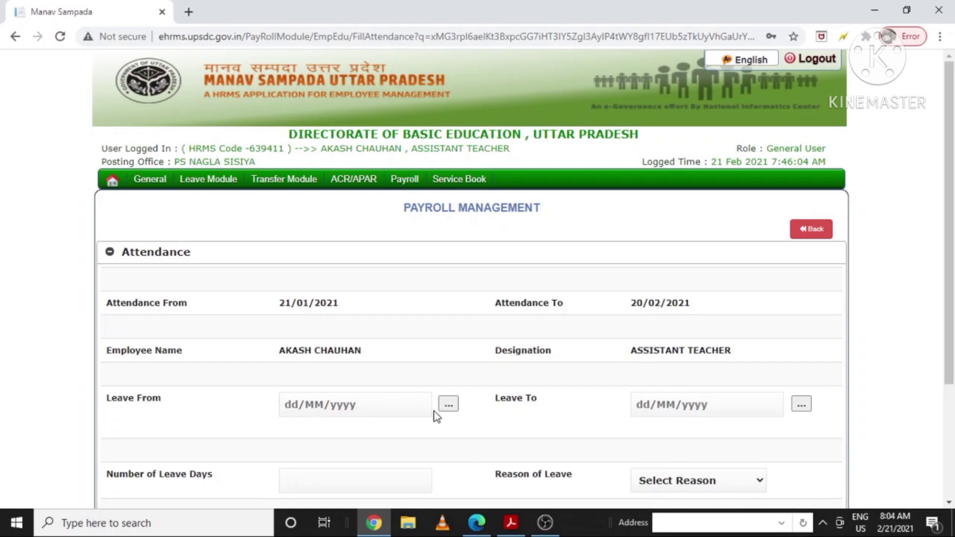
left_click_drag(952, 315, 954, 437)
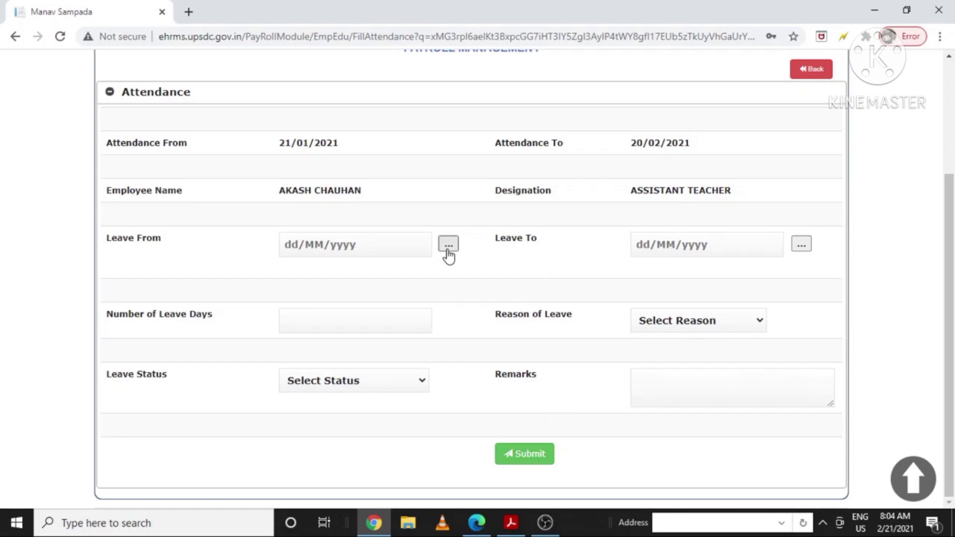
left_click_drag(952, 245, 953, 115)
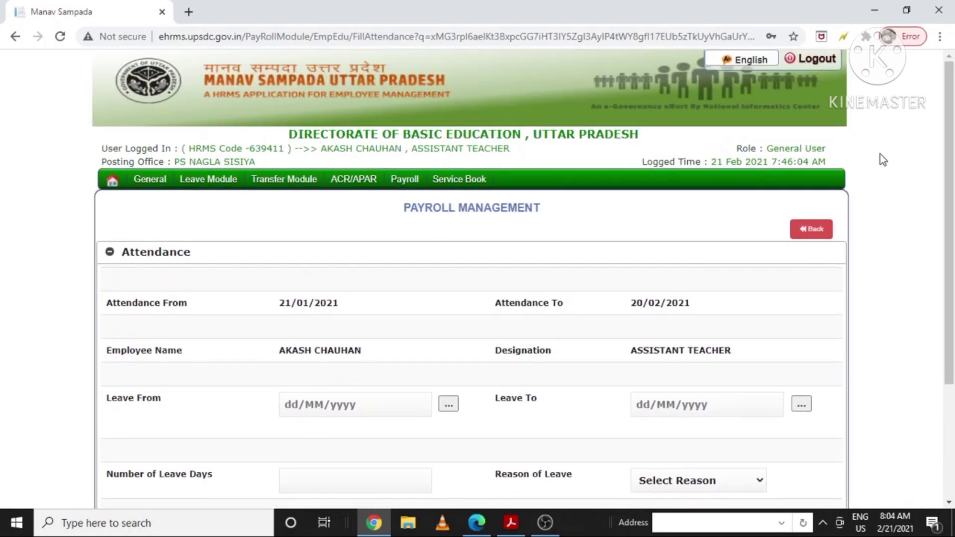
left_click(806, 236)
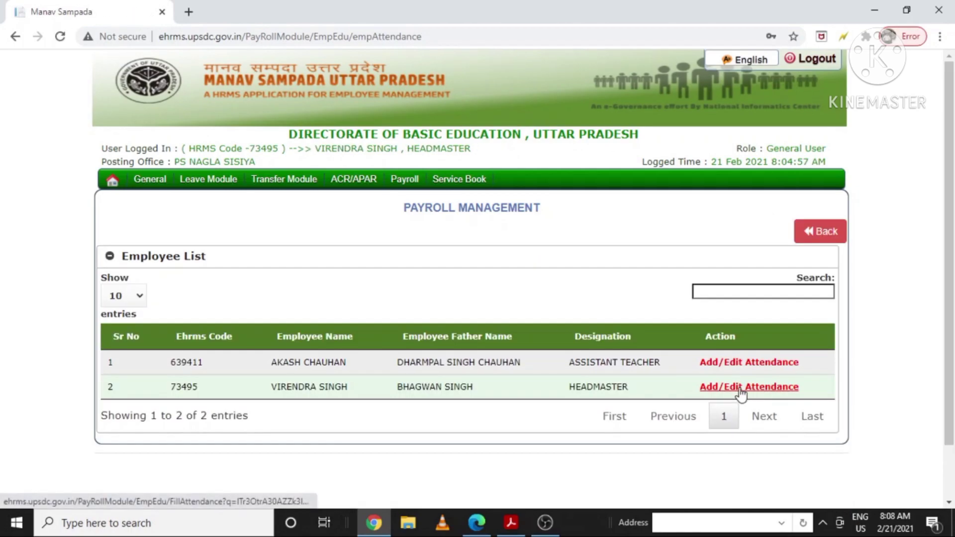
Step: In the headmaster's attendance form, set both the Leave From and Leave To dates to 29/01/2021
left_click(740, 387)
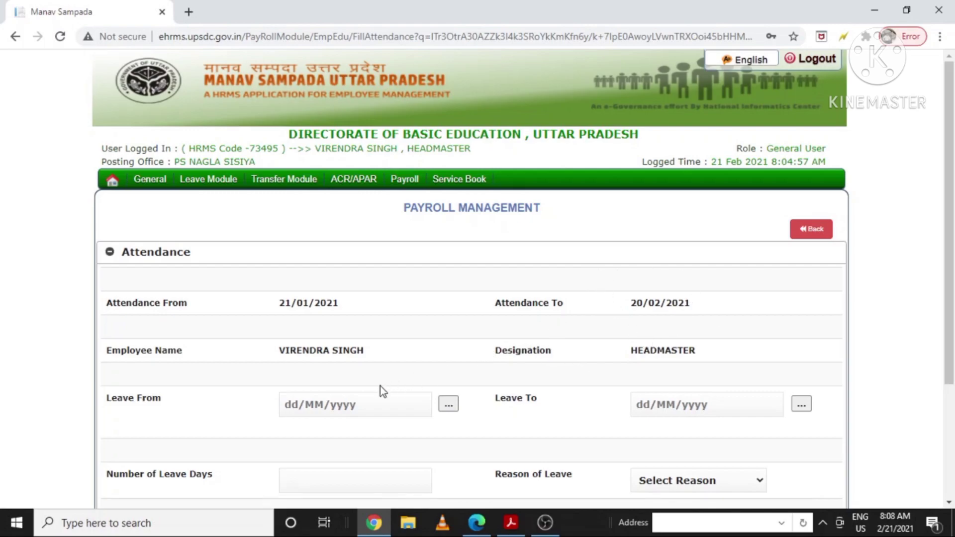
left_click(449, 407)
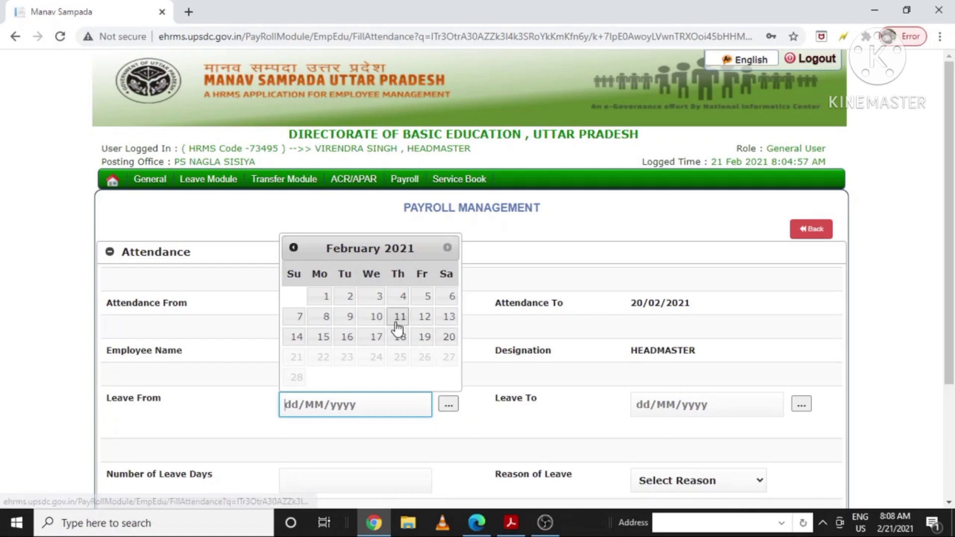
left_click(293, 248)
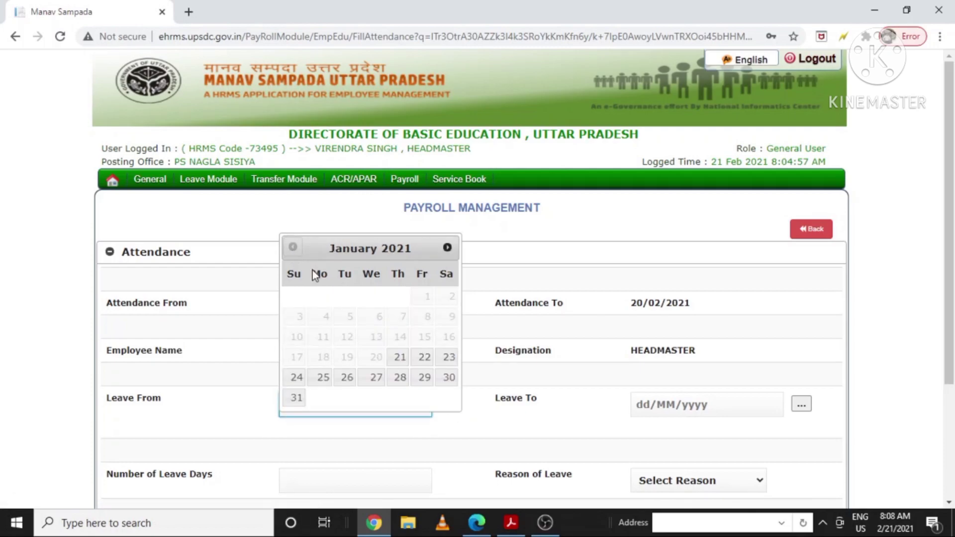
left_click(424, 377)
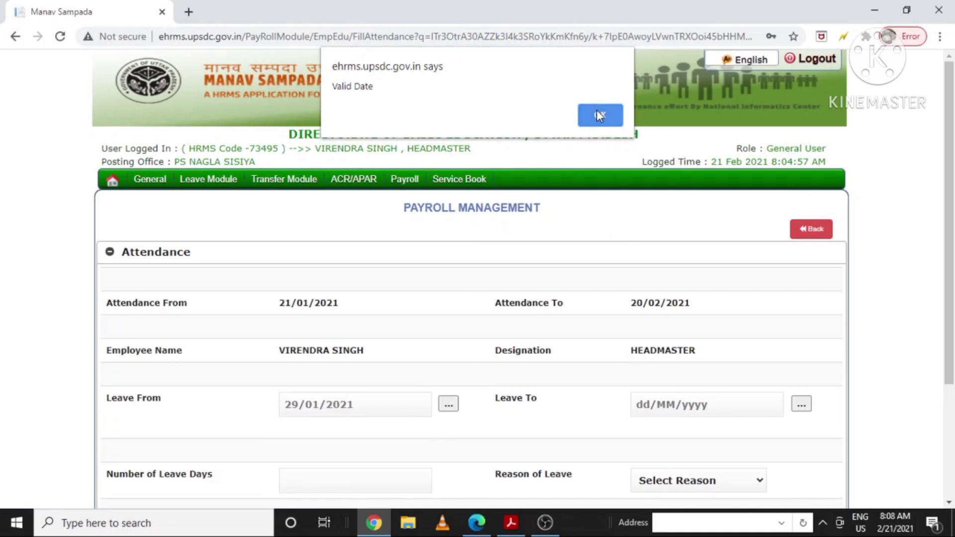
left_click(600, 115)
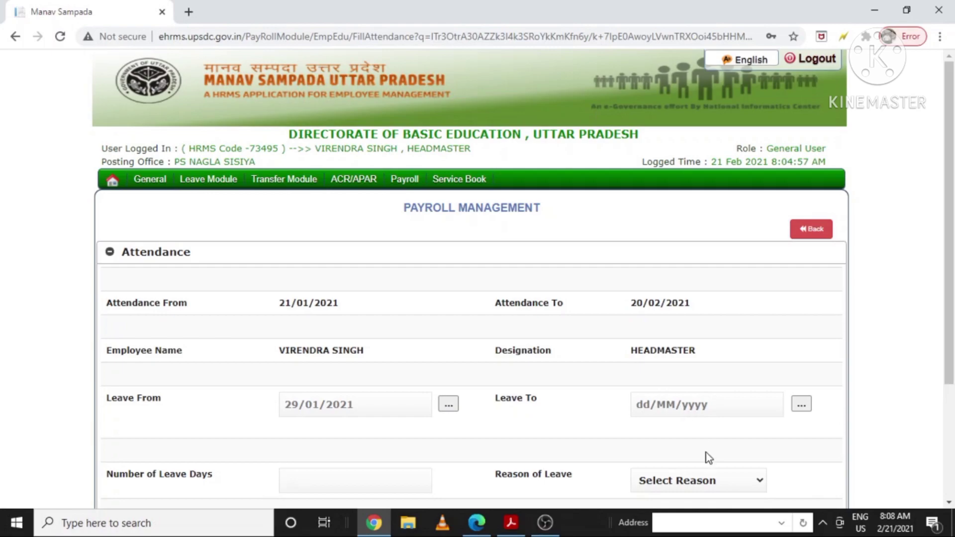
left_click(802, 405)
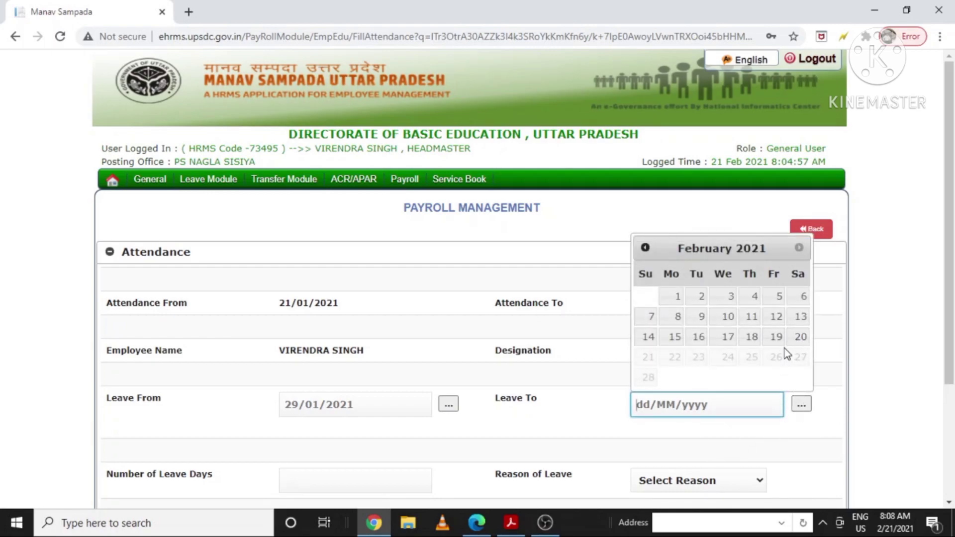
left_click(647, 247)
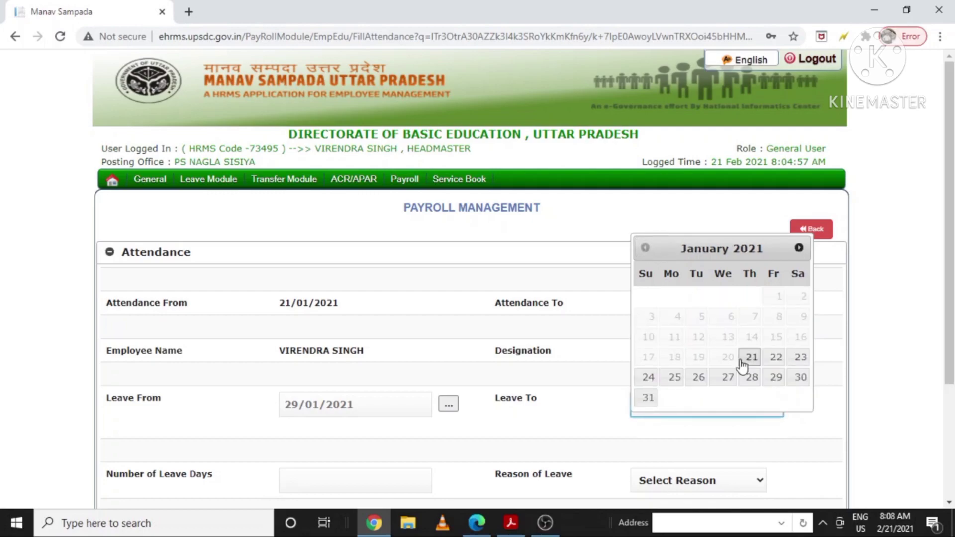
left_click(775, 378)
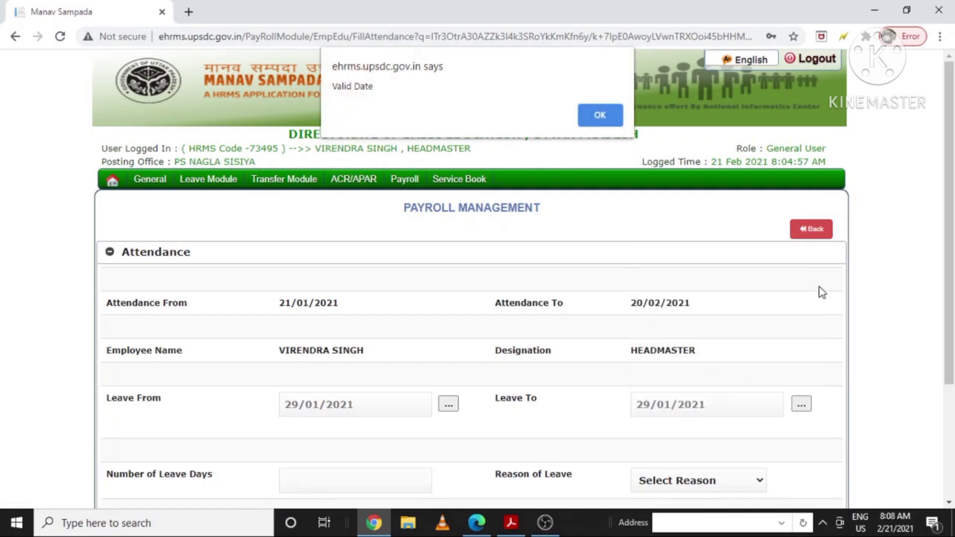
left_click(601, 115)
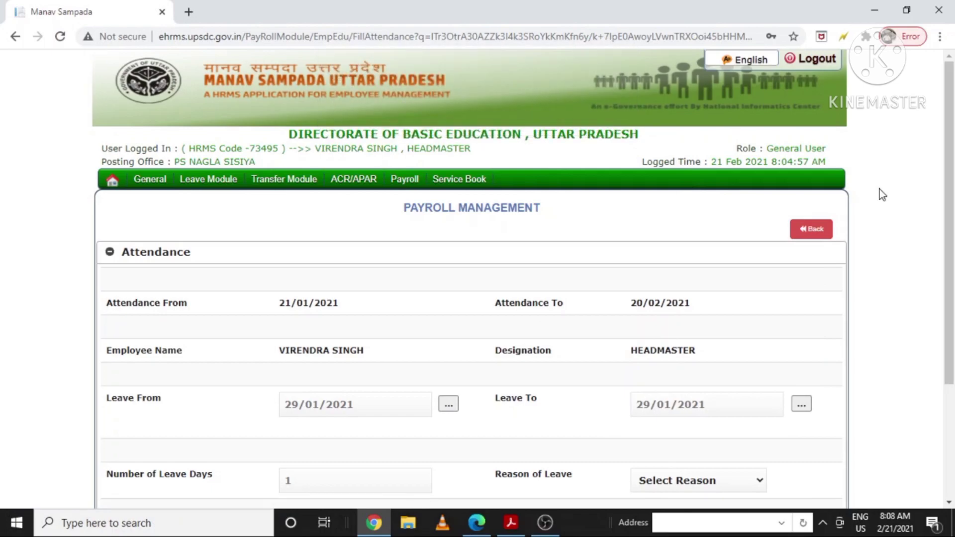
Step: Set the headmaster's reason of leave to Casual Leave and the leave status to Sanctioned Leave
left_click_drag(953, 219, 953, 383)
left_click(425, 326)
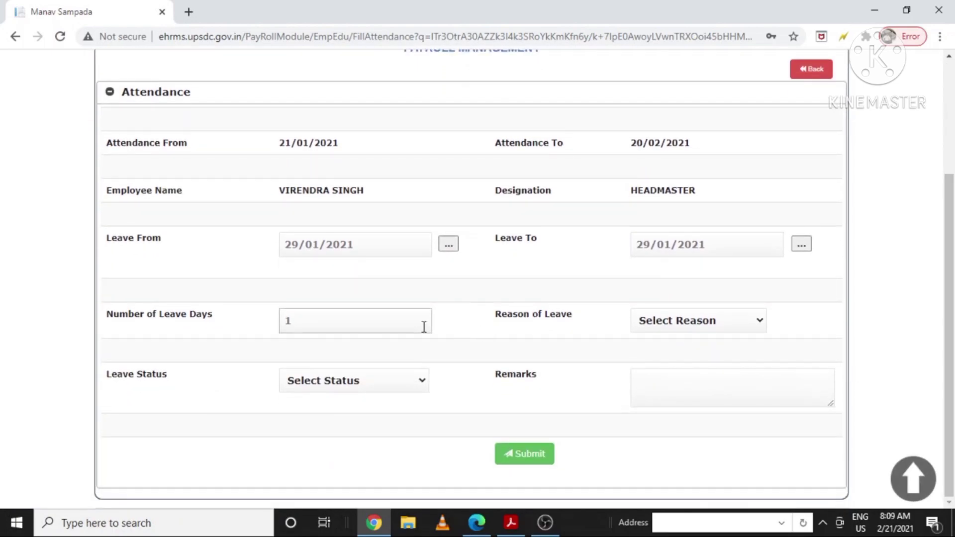
left_click(696, 328)
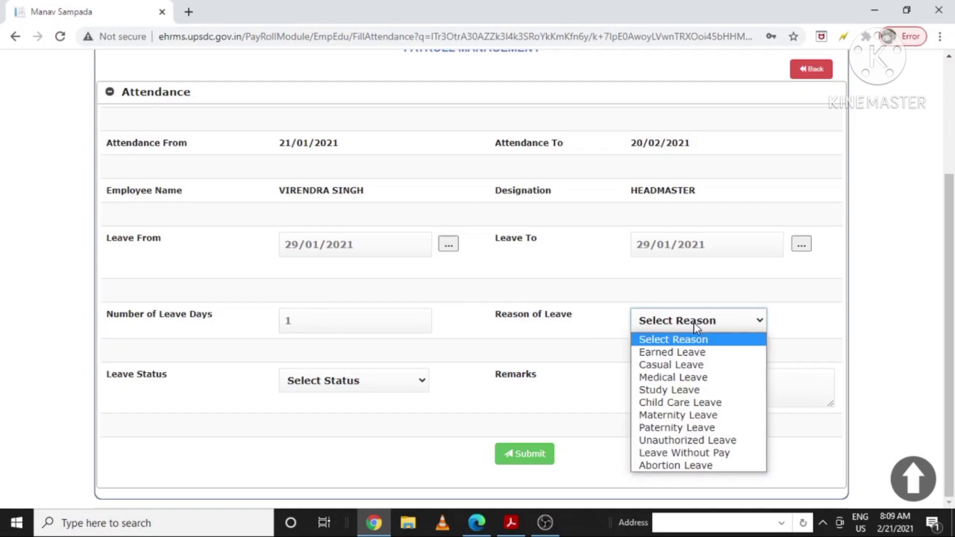
left_click(701, 366)
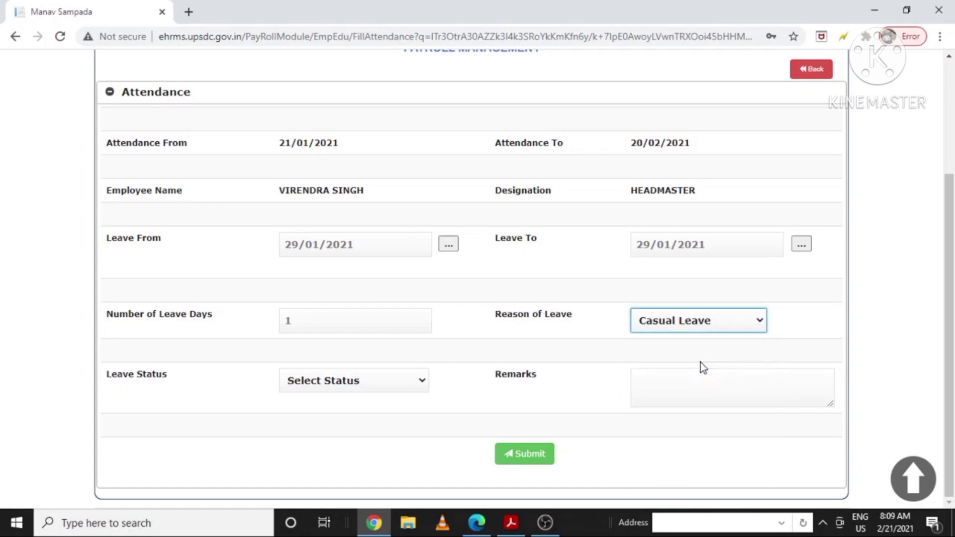
left_click(423, 383)
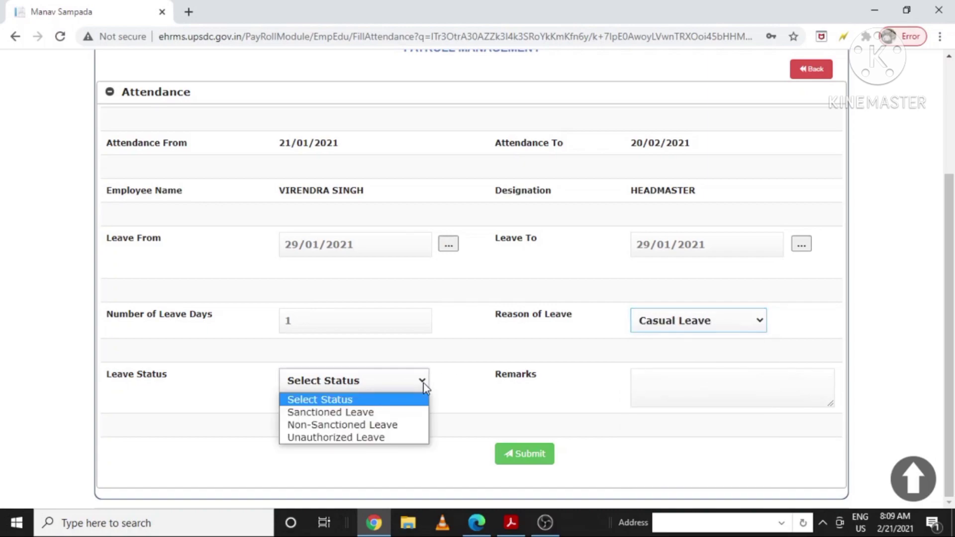
left_click(394, 413)
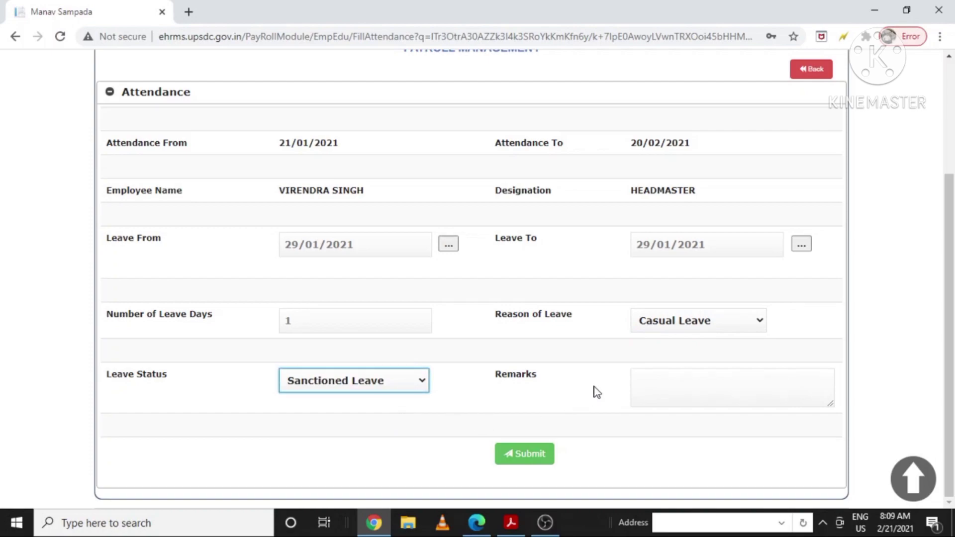
Step: Submit the headmaster's leave entry with the remark PERSONAL WORK and return to the employee list
left_click(630, 382)
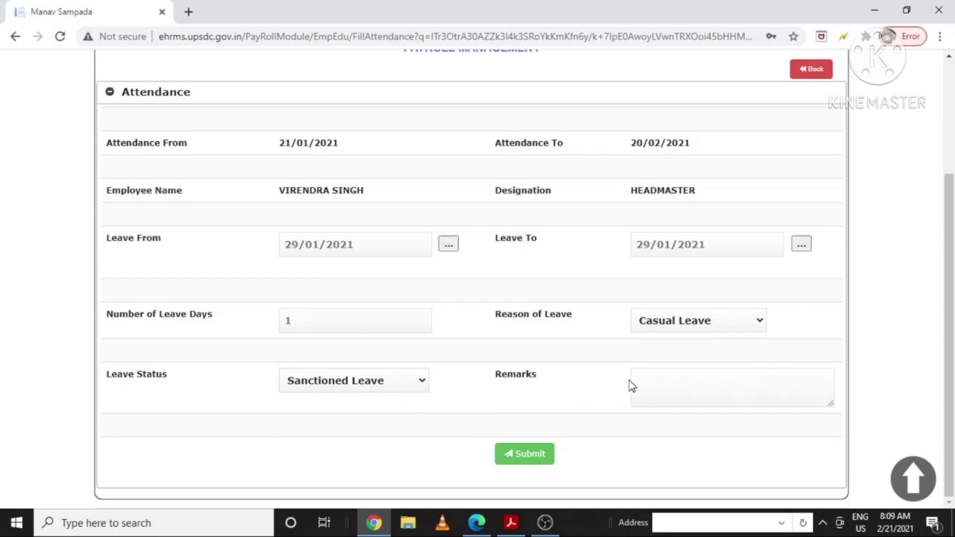
left_click(534, 462)
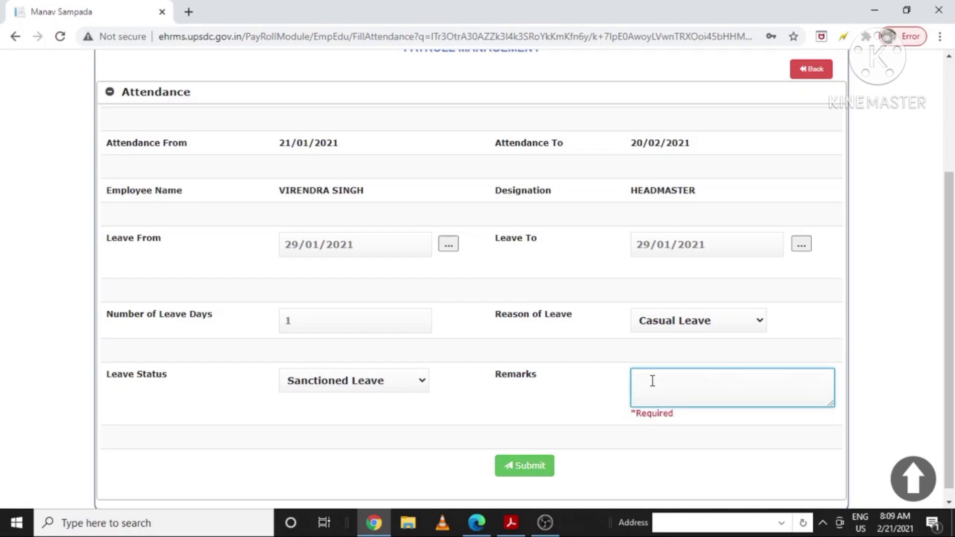
type("PERSoNAL WORK")
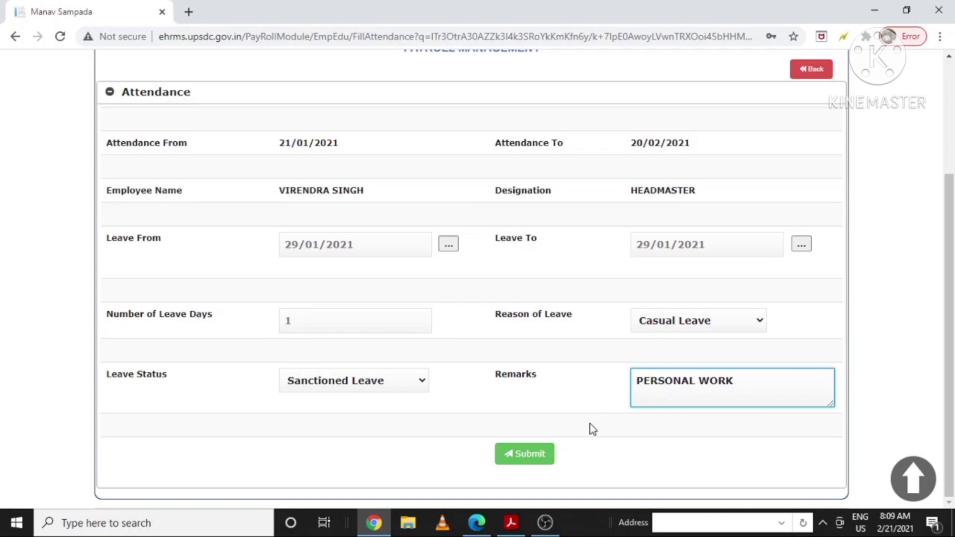
left_click(534, 454)
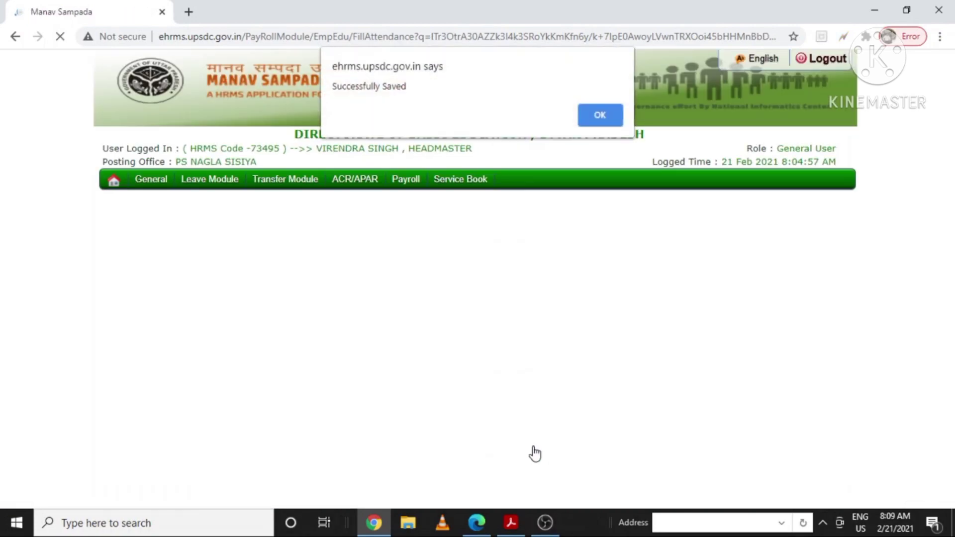
left_click(588, 112)
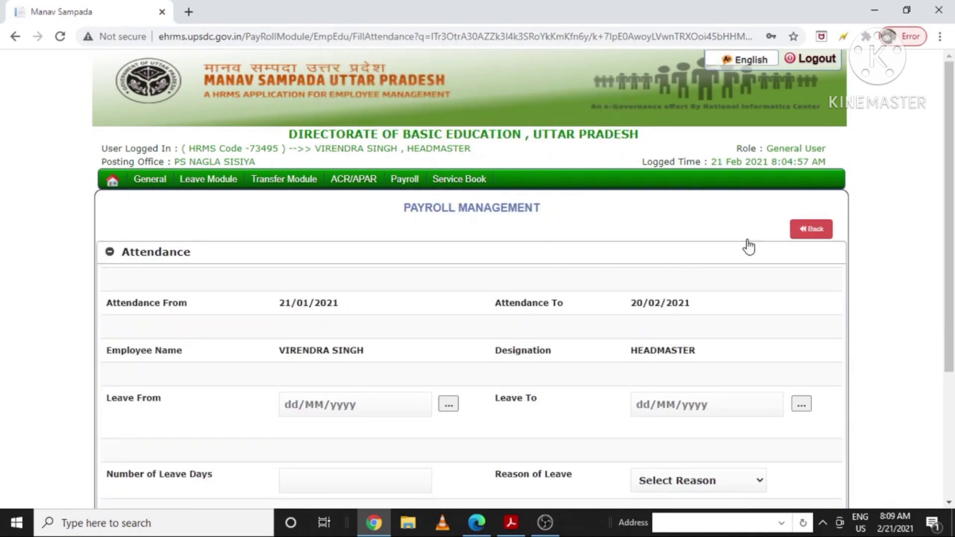
left_click(812, 232)
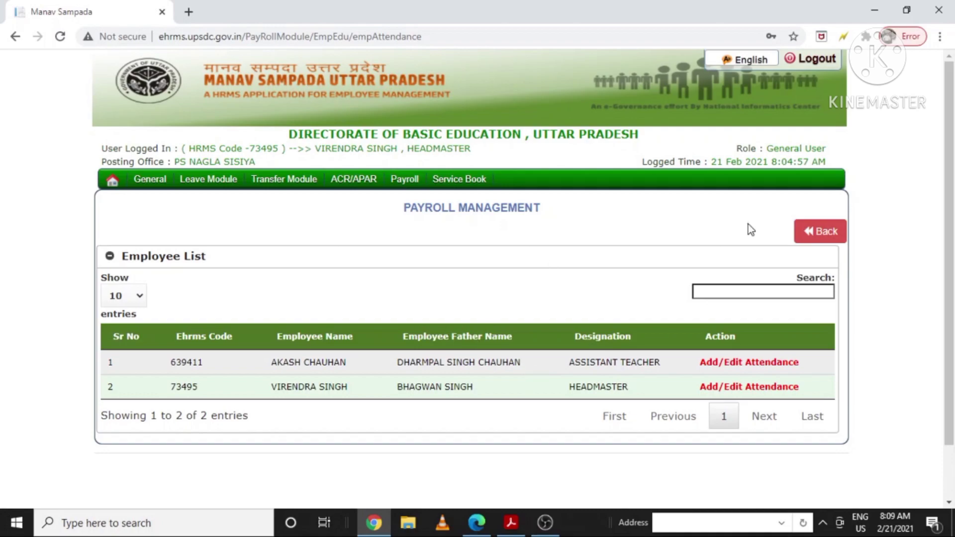
Step: Open the Lock Employee Attendance page and review the attendance and leave entries of both employees
left_click(814, 234)
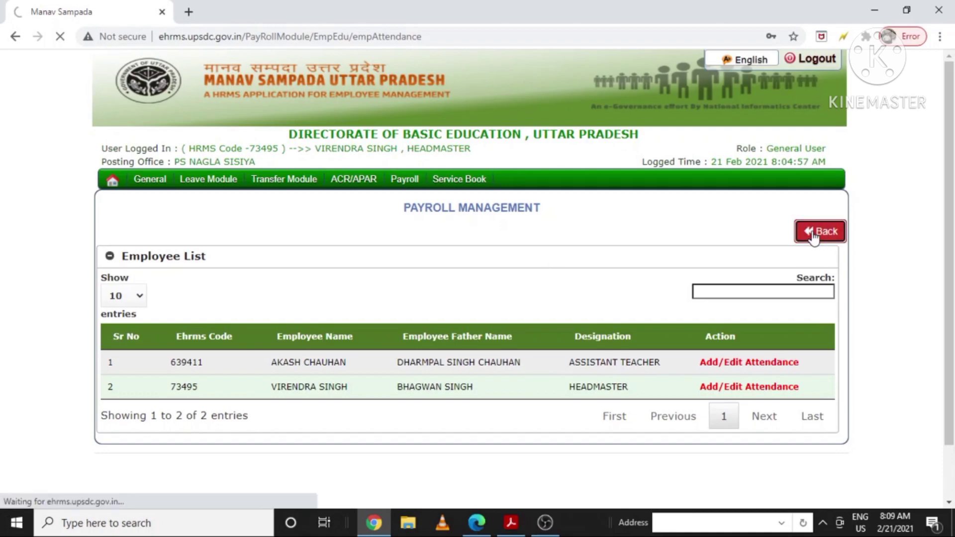
left_click(379, 308)
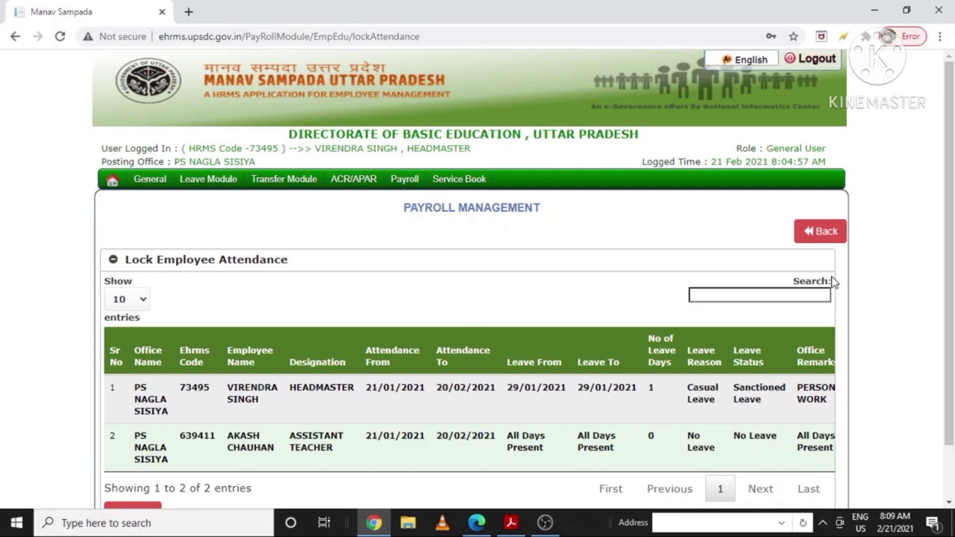
left_click_drag(950, 193, 953, 255)
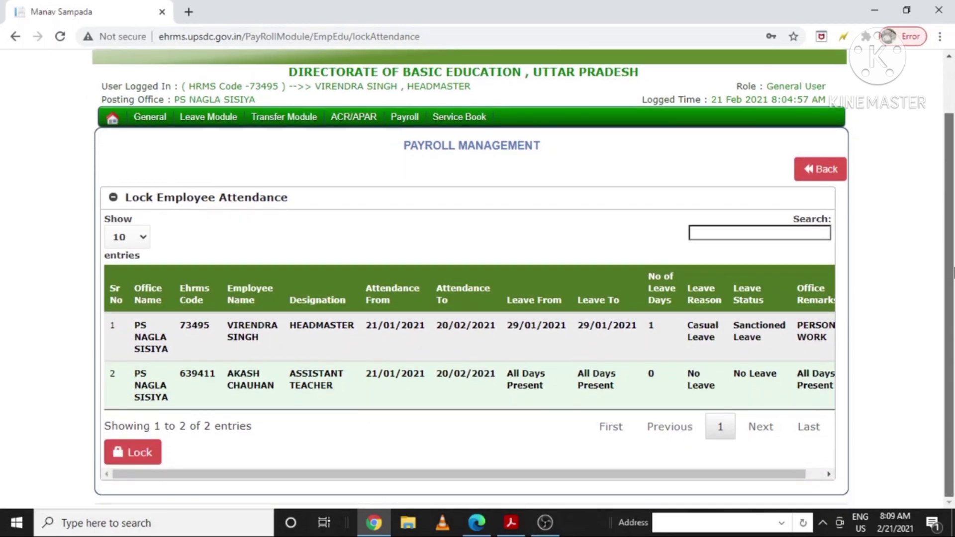
scroll(953, 272, "up", 1)
scroll(953, 277, "down", 1)
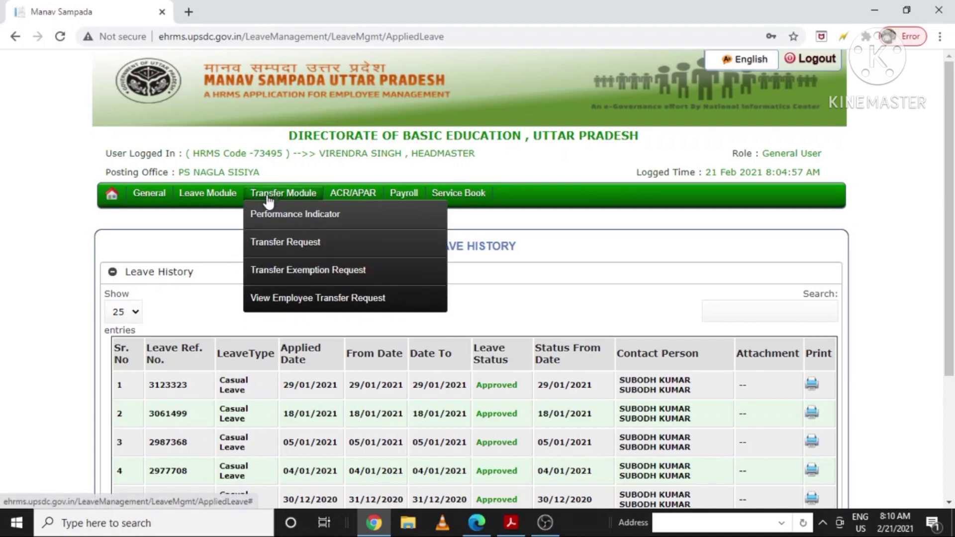
Step: View the application status of the headmaster's own leave to check the leave dates in the leave history
mouse_move(222, 200)
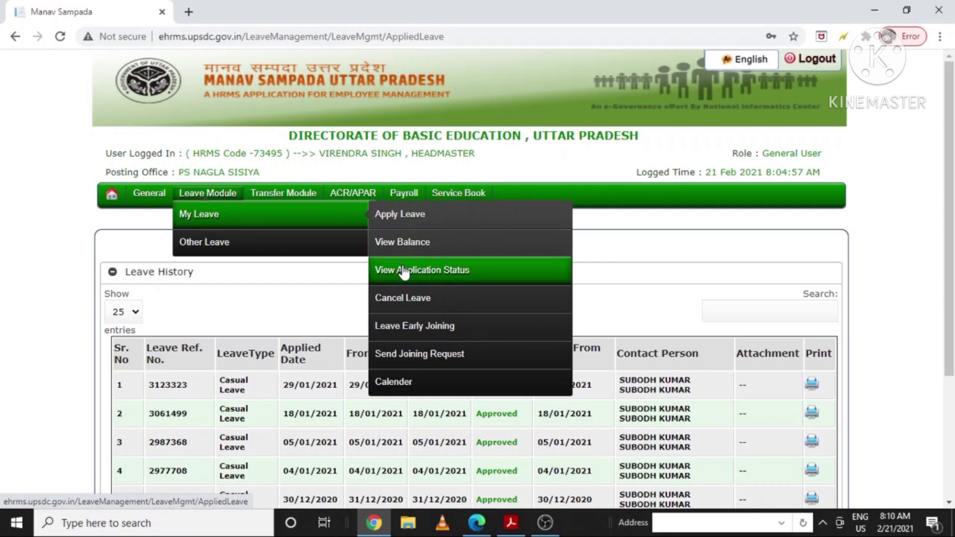
left_click(404, 268)
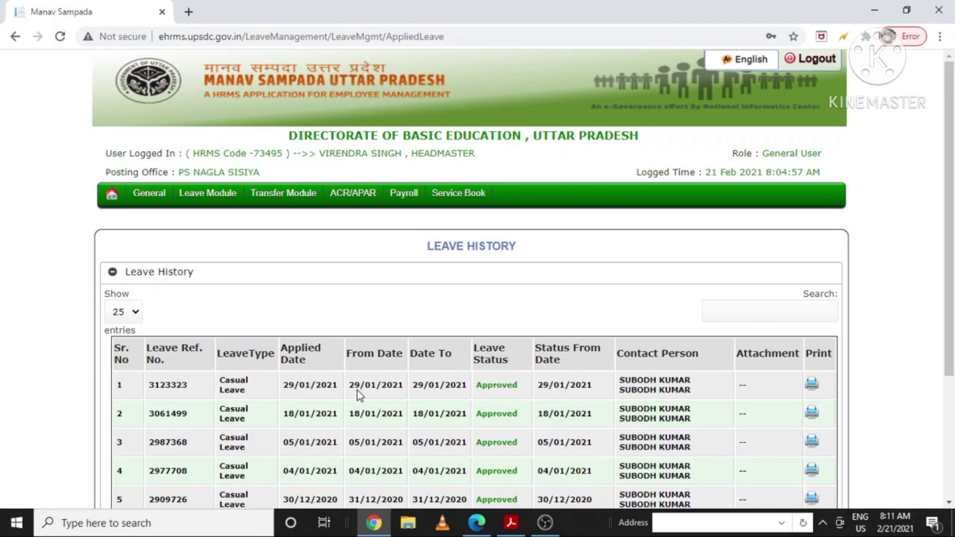
Step: Return to the payroll's Lock Employee Attendance page and lock both employees' attendance records, confirming the lock
left_click(416, 213)
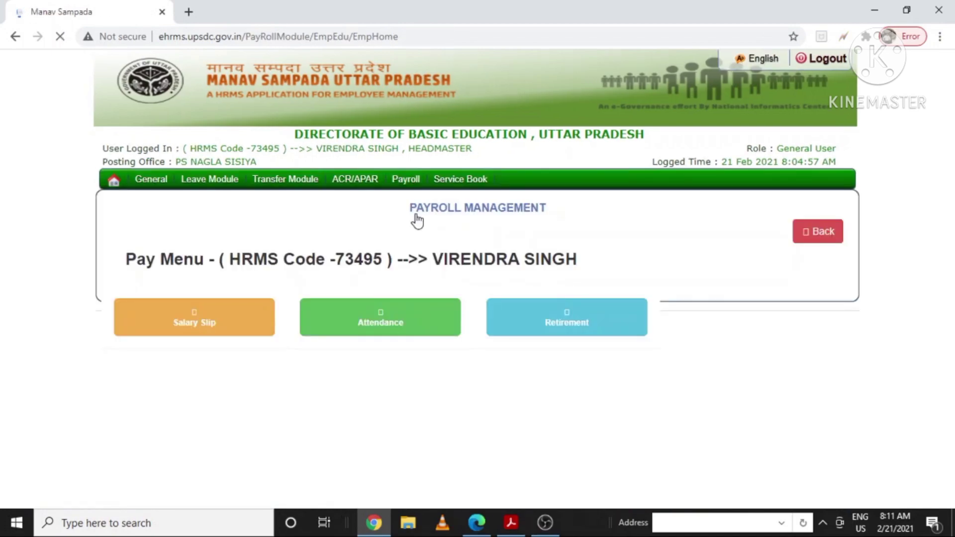
left_click(380, 309)
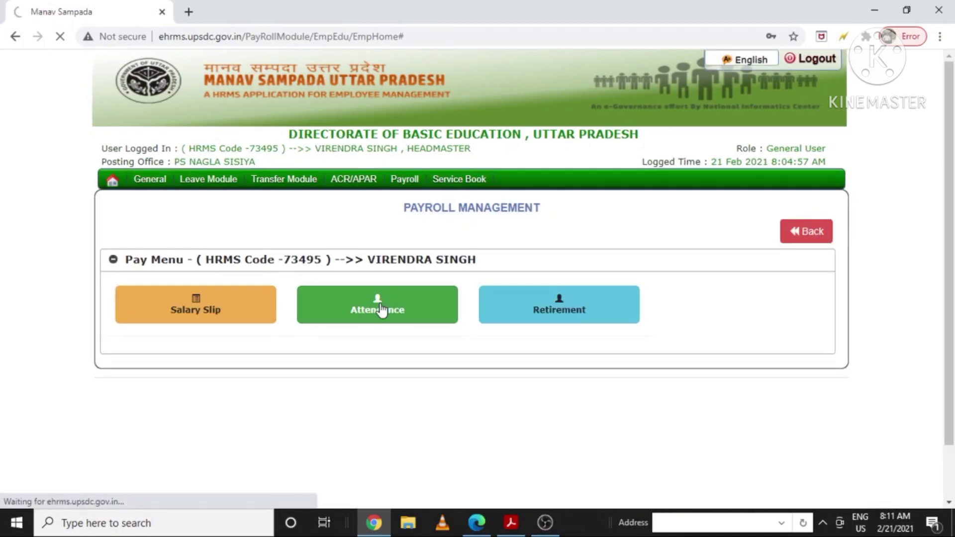
left_click(381, 308)
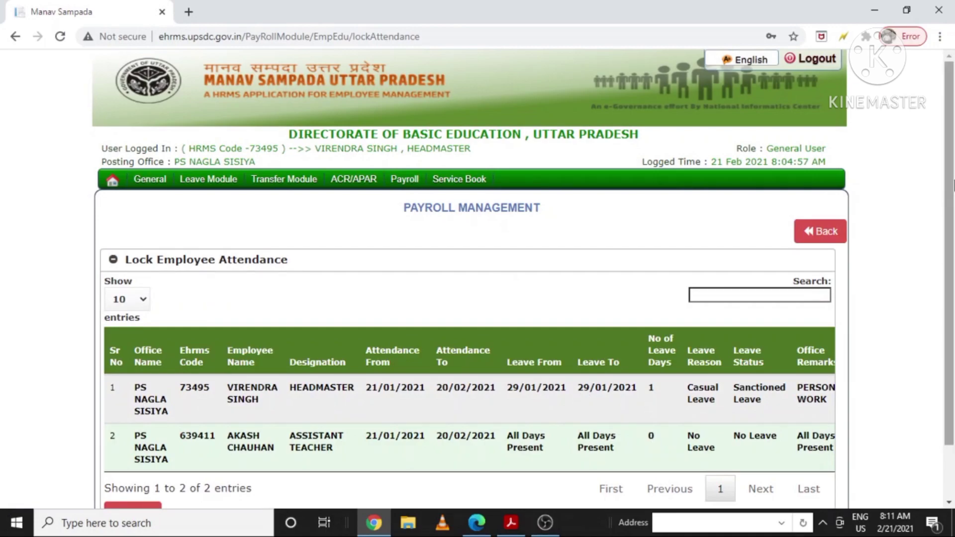
scroll(951, 199, "down", 2)
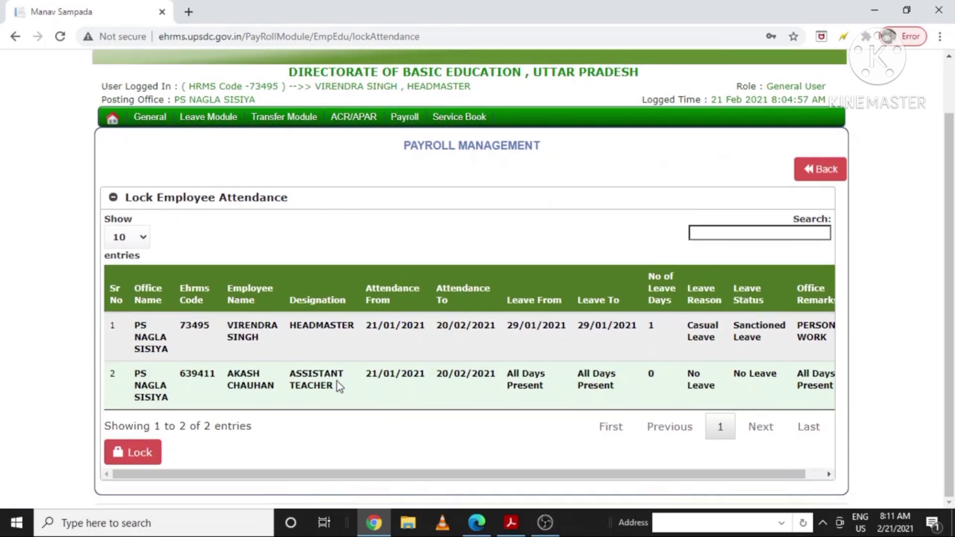
left_click(129, 454)
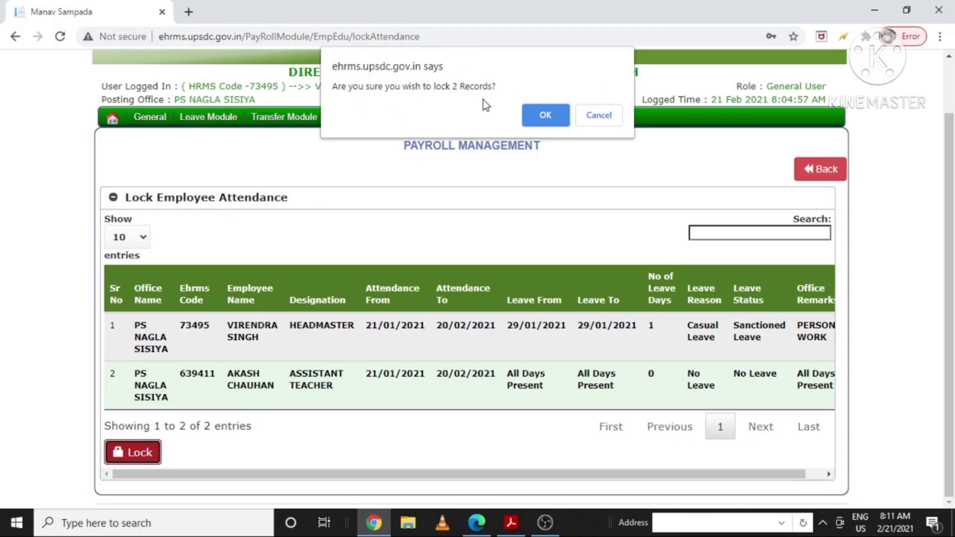
left_click(557, 118)
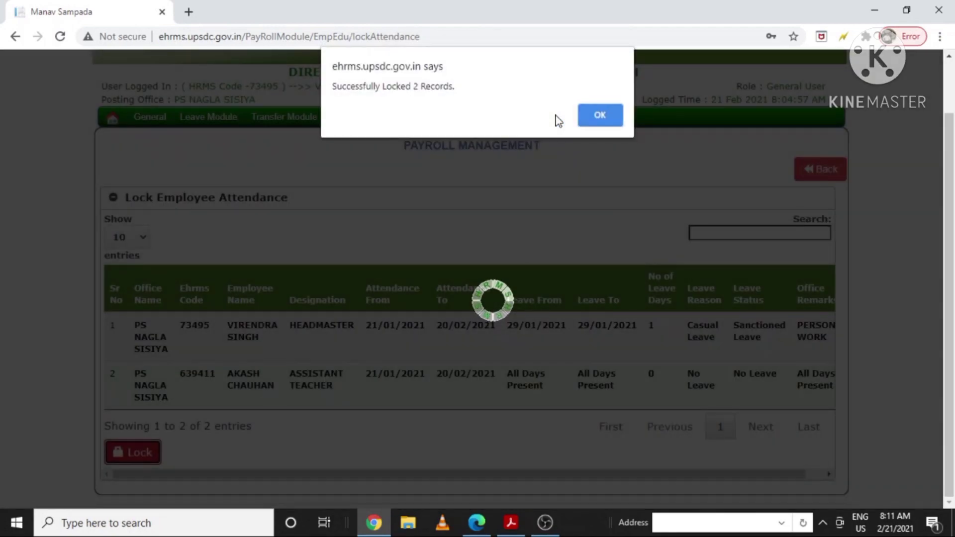
left_click(601, 116)
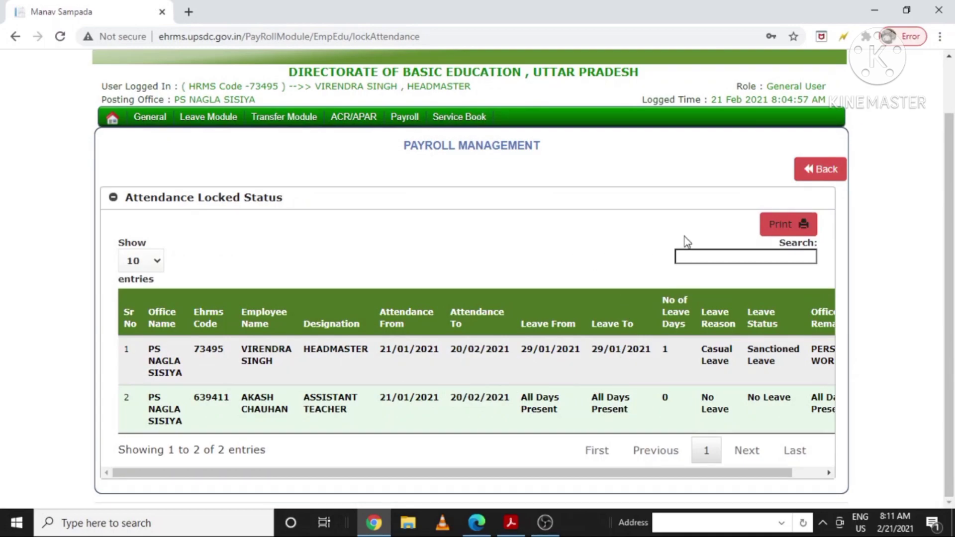
Step: Open the printable version of the locked attendance list, and return to the Basic Education pay menu in the payroll module
left_click(802, 226)
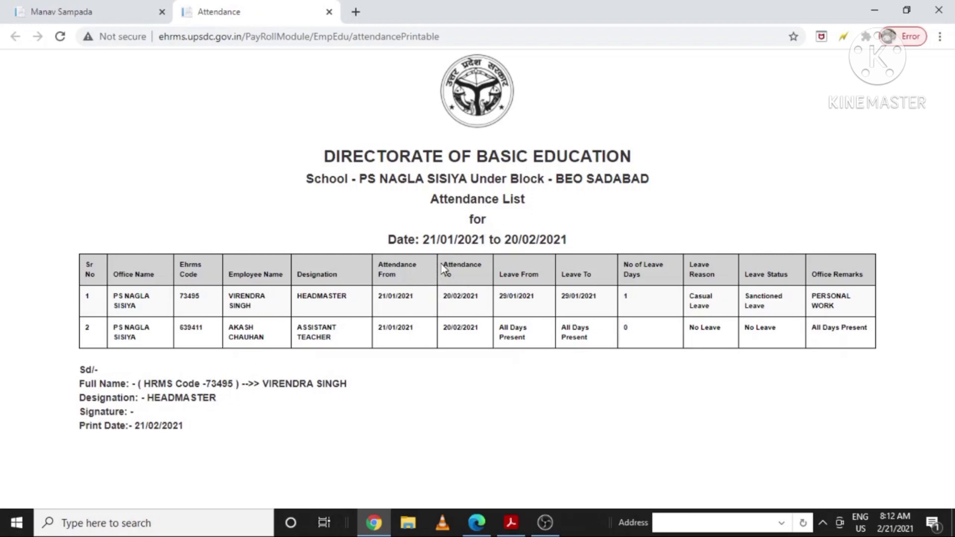
left_click(120, 20)
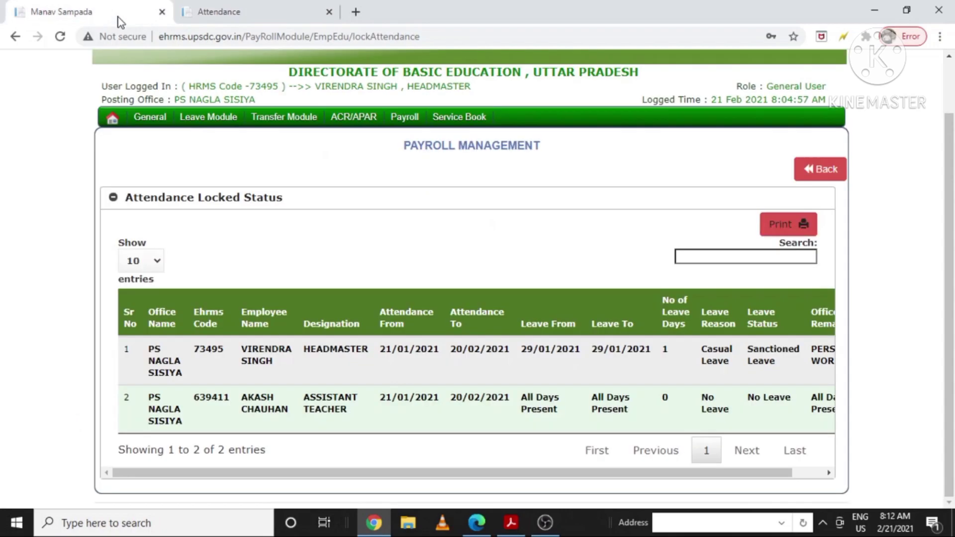
mouse_move(404, 119)
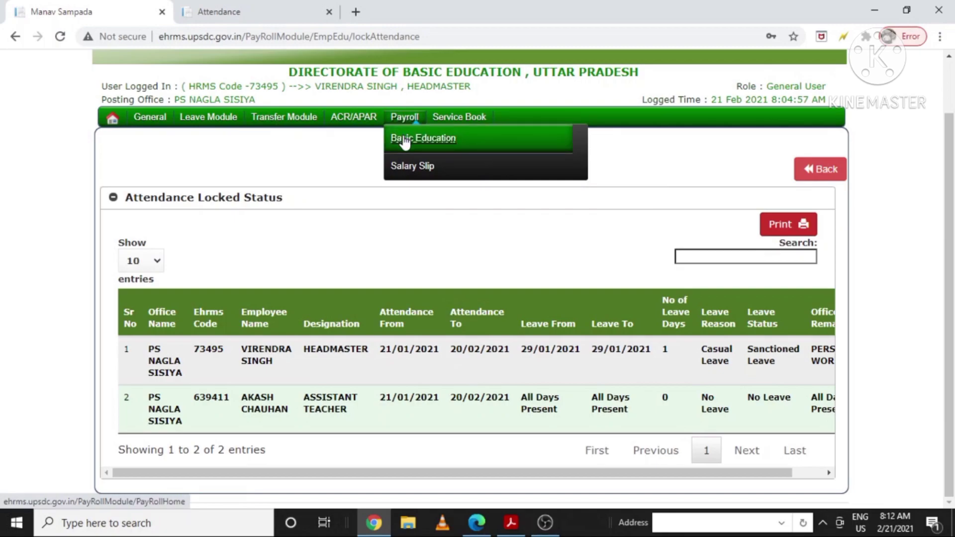
left_click(405, 140)
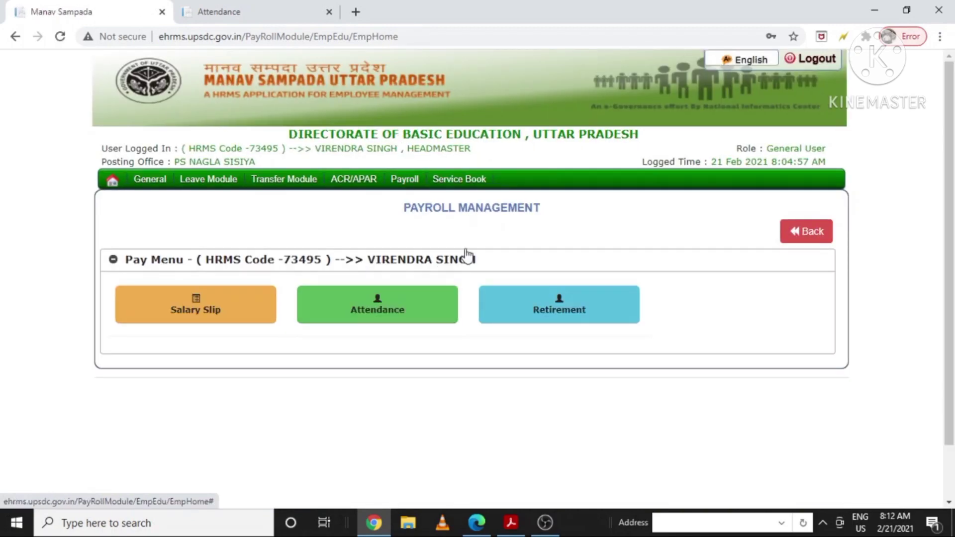
mouse_move(398, 186)
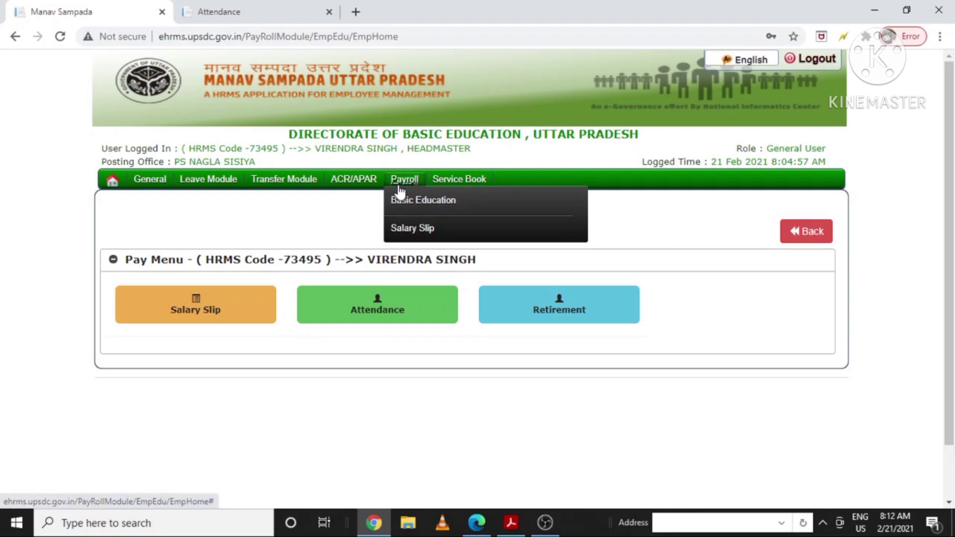